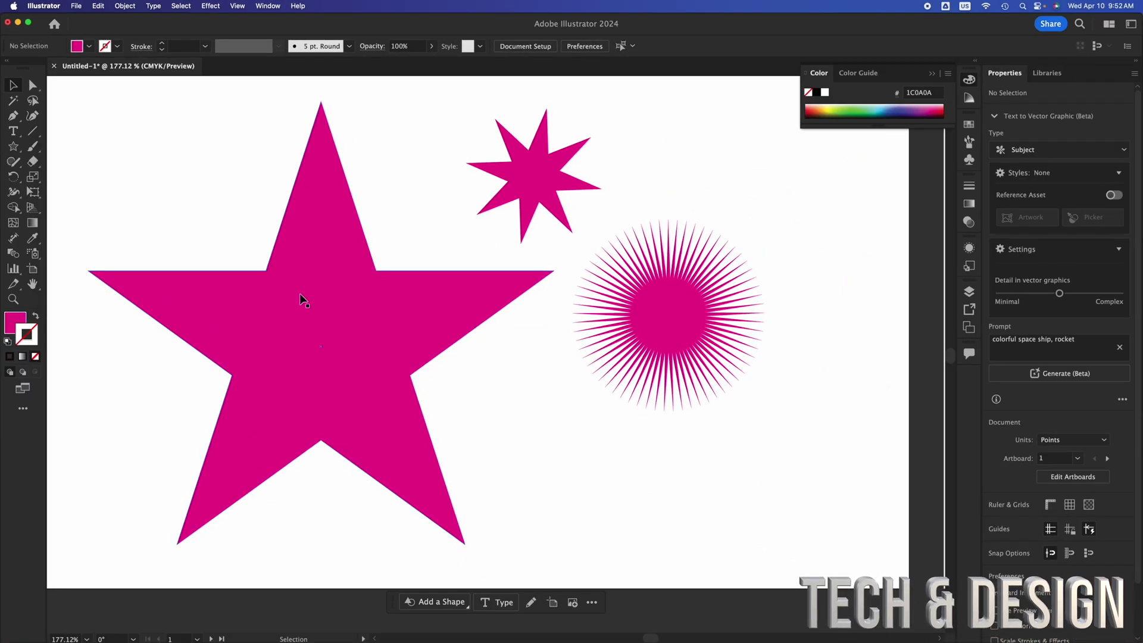
Round the large magenta star's points and inner corners with its corner widget, then deselect it.
{"action": "left_click", "coordinate": [300, 294]}
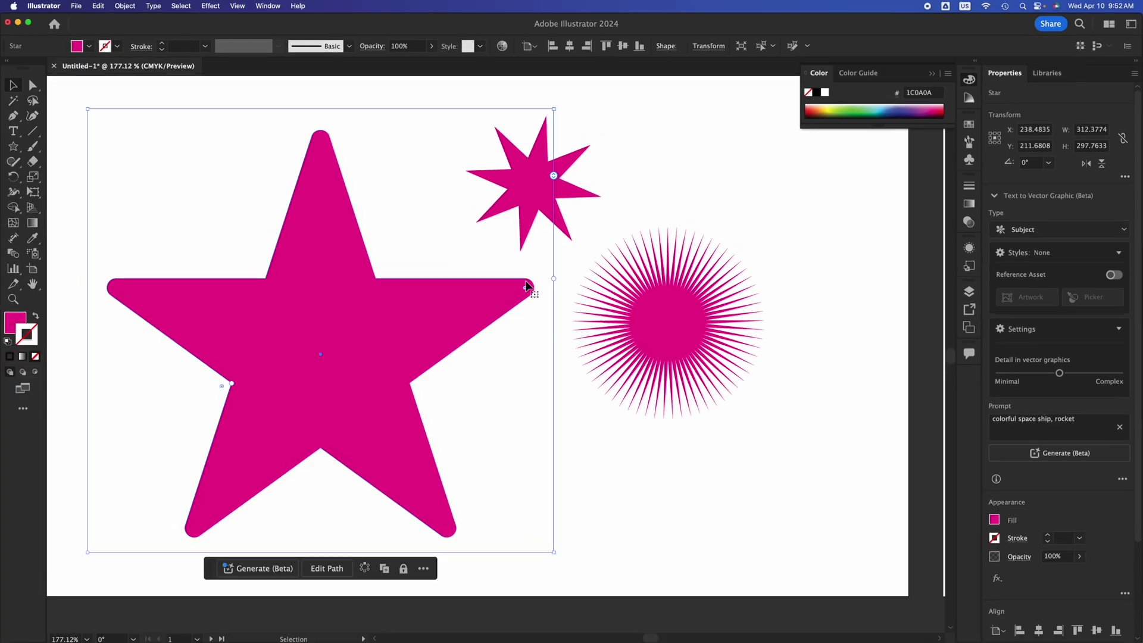
{"action": "left_click_drag", "start_coordinate": [231, 385], "coordinate": [215, 388]}
{"action": "left_click_drag", "start_coordinate": [513, 293], "coordinate": [462, 307]}
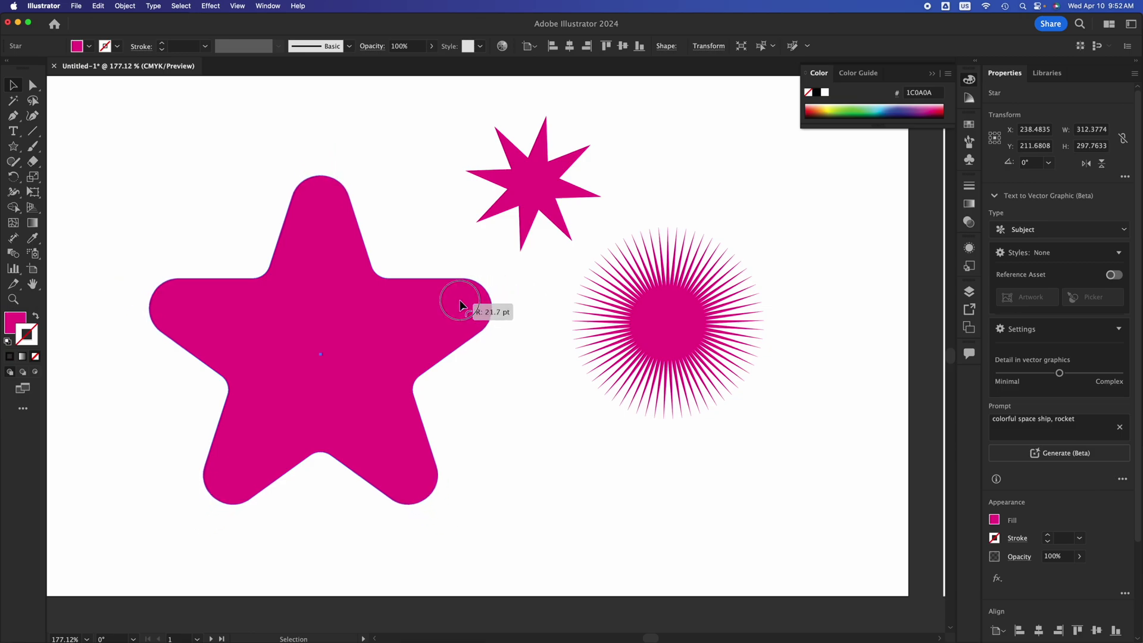
{"action": "left_click", "coordinate": [620, 457]}
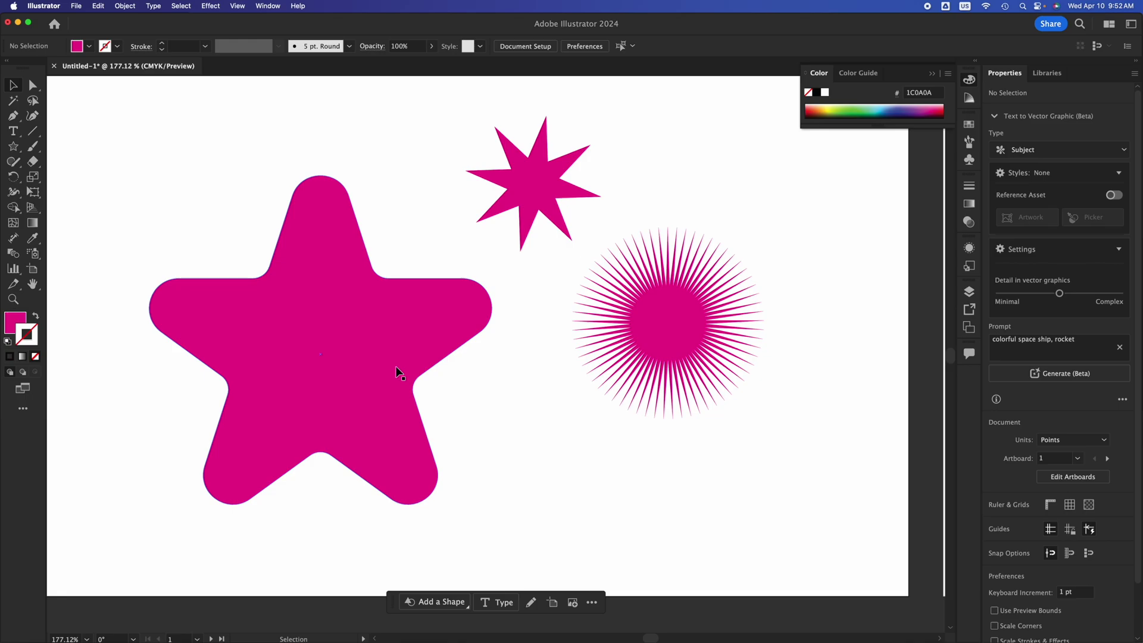
{"action": "scroll", "coordinate": [397, 372], "scroll_direction": "down", "scroll_amount": 2}
{"action": "scroll", "coordinate": [358, 452], "scroll_direction": "down", "scroll_amount": 2}
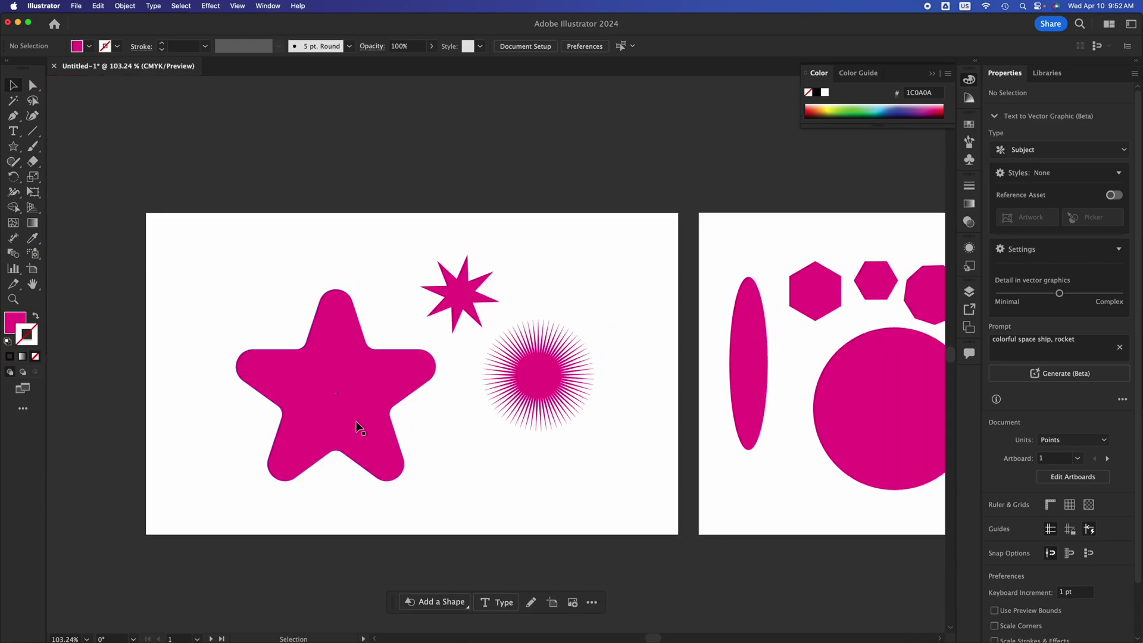
Option-drag several copies of the rounded star around the artboard so they overlap its edges.
{"action": "left_click", "coordinate": [357, 426]}
{"action": "mouse_move", "coordinate": [356, 418]}
{"action": "left_mouse_down"}
{"action": "mouse_move", "coordinate": [213, 293]}
{"action": "mouse_move", "coordinate": [367, 259]}
{"action": "mouse_move", "coordinate": [556, 263]}
{"action": "mouse_move", "coordinate": [632, 485]}
{"action": "mouse_move", "coordinate": [424, 540]}
{"action": "mouse_move", "coordinate": [225, 523]}
{"action": "mouse_move", "coordinate": [157, 420]}
{"action": "left_mouse_up"}
{"action": "left_click", "coordinate": [676, 178]}
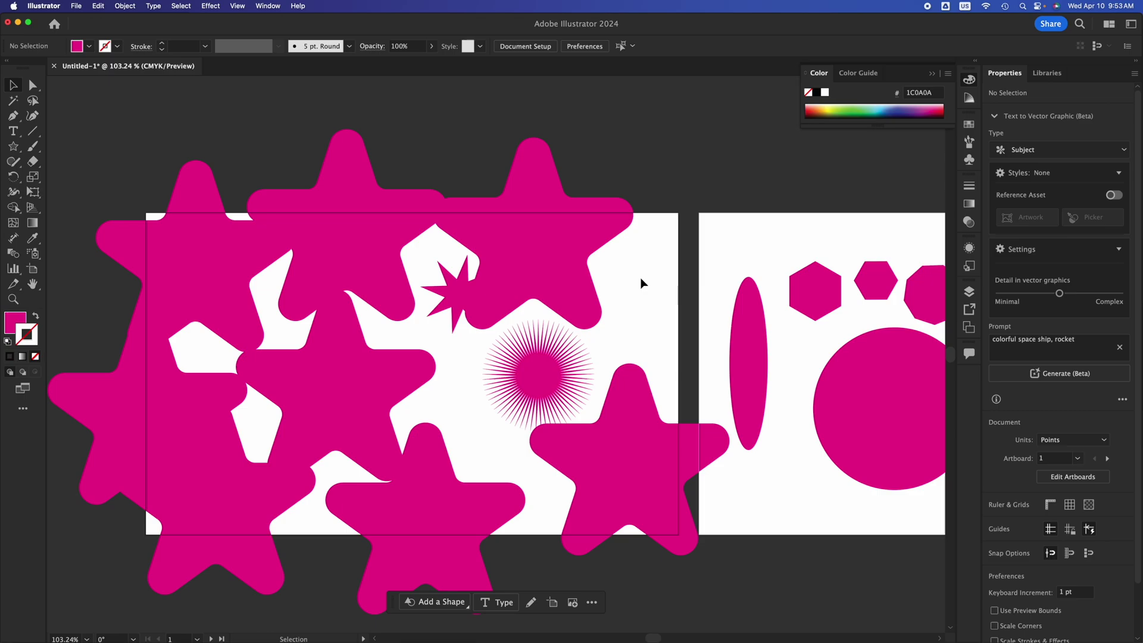
Toggle Trim View on and off, check the View menu, and end in untrimmed preview.
{"action": "key", "text": "super+shift+t"}
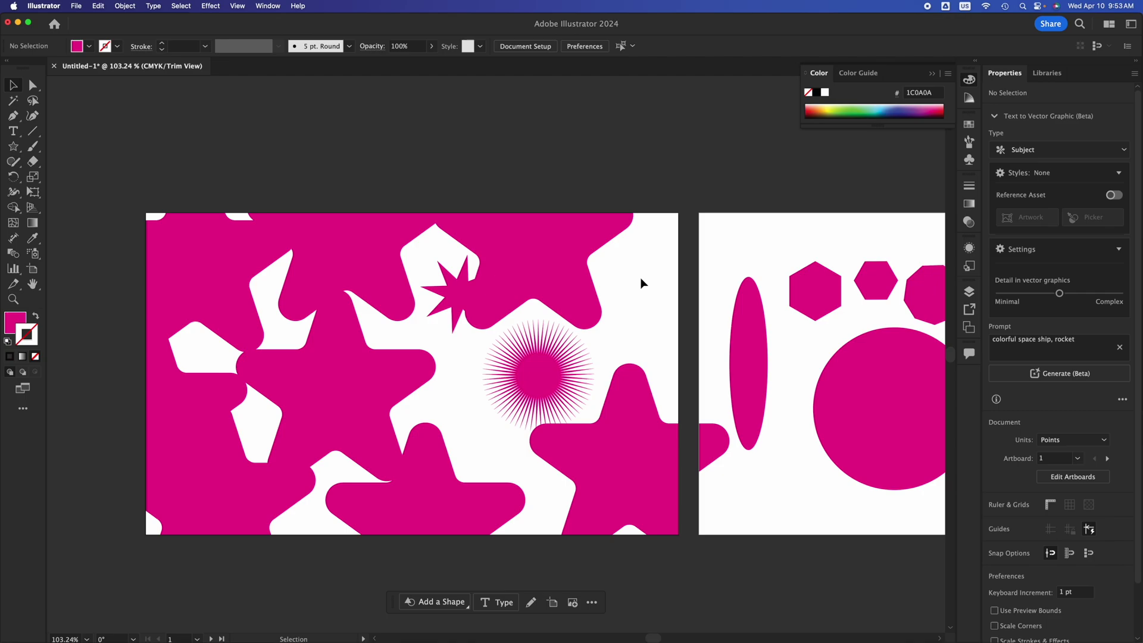
{"action": "key", "text": "super+shift+t"}
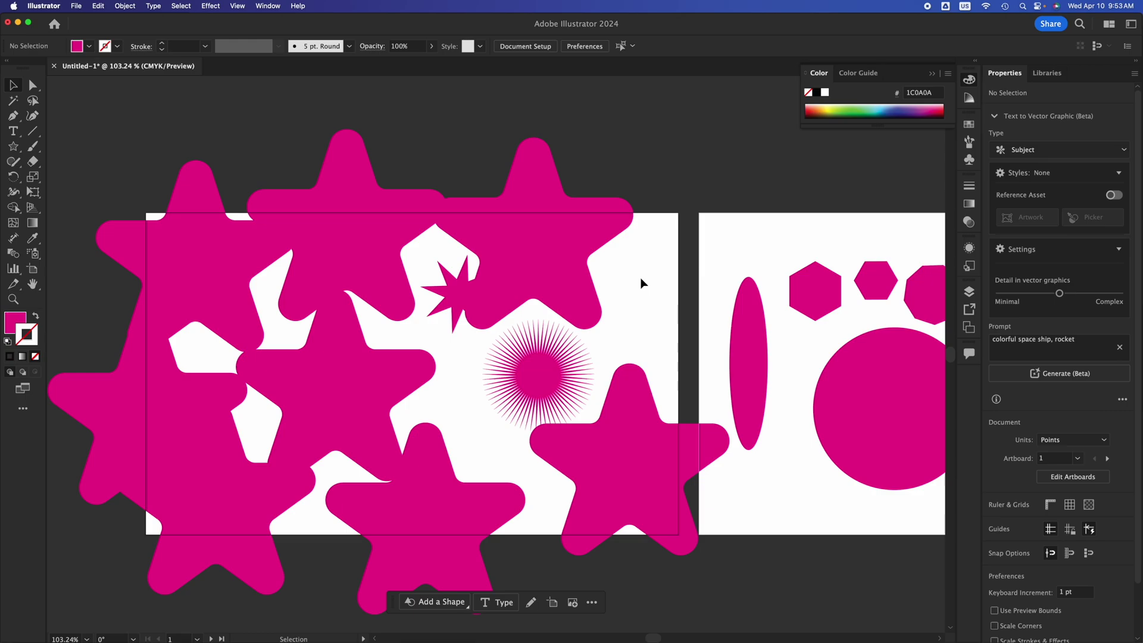
{"action": "left_click", "coordinate": [239, 7]}
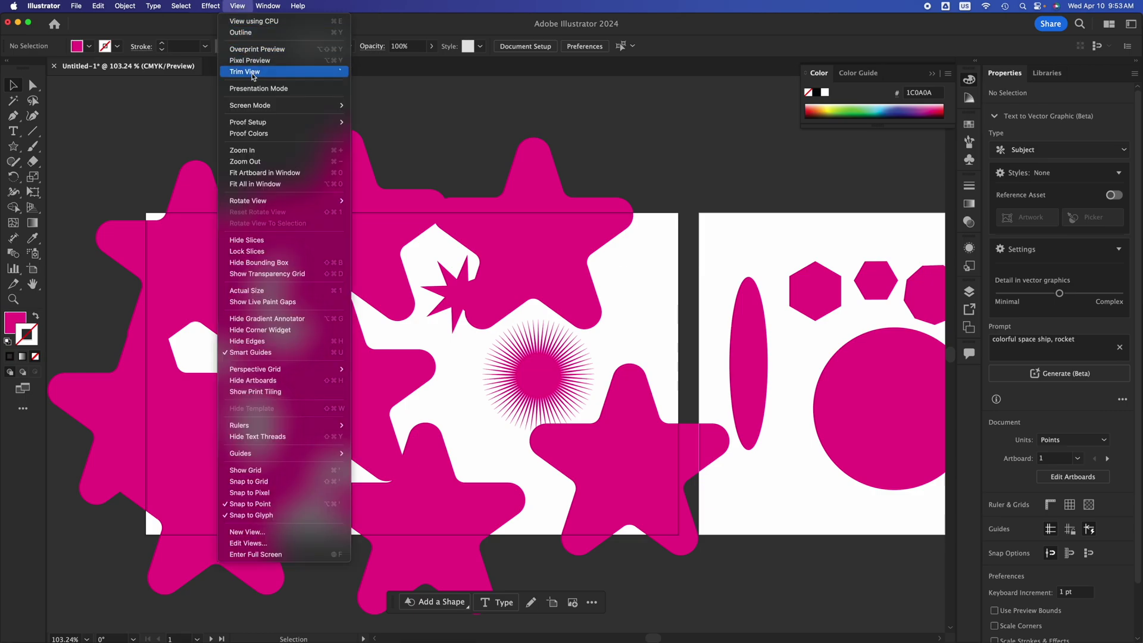
{"action": "left_click", "coordinate": [414, 105]}
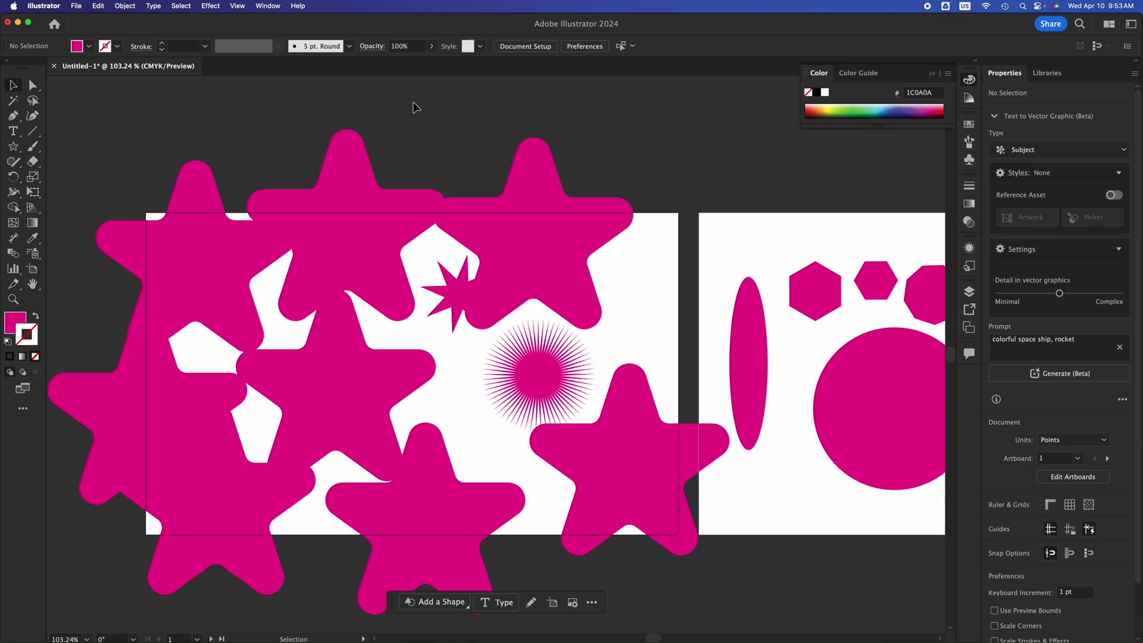
{"action": "key", "text": "super+shift+t"}
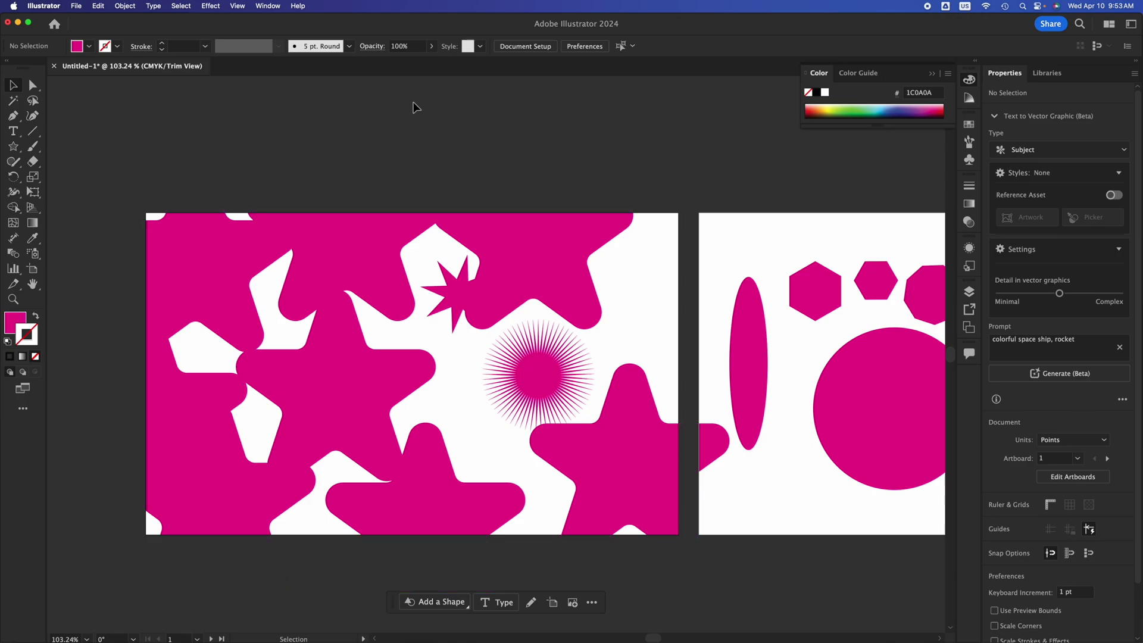
{"action": "key", "text": "super+shift+t"}
{"action": "key", "text": "super+shift+t"}
{"action": "key", "text": "super+shift+t"}
{"action": "key", "text": "super+shift+t"}
{"action": "key", "text": "super+shift+t"}
{"action": "key", "text": "super+shift+t"}
{"action": "key", "text": "super+shift+t"}
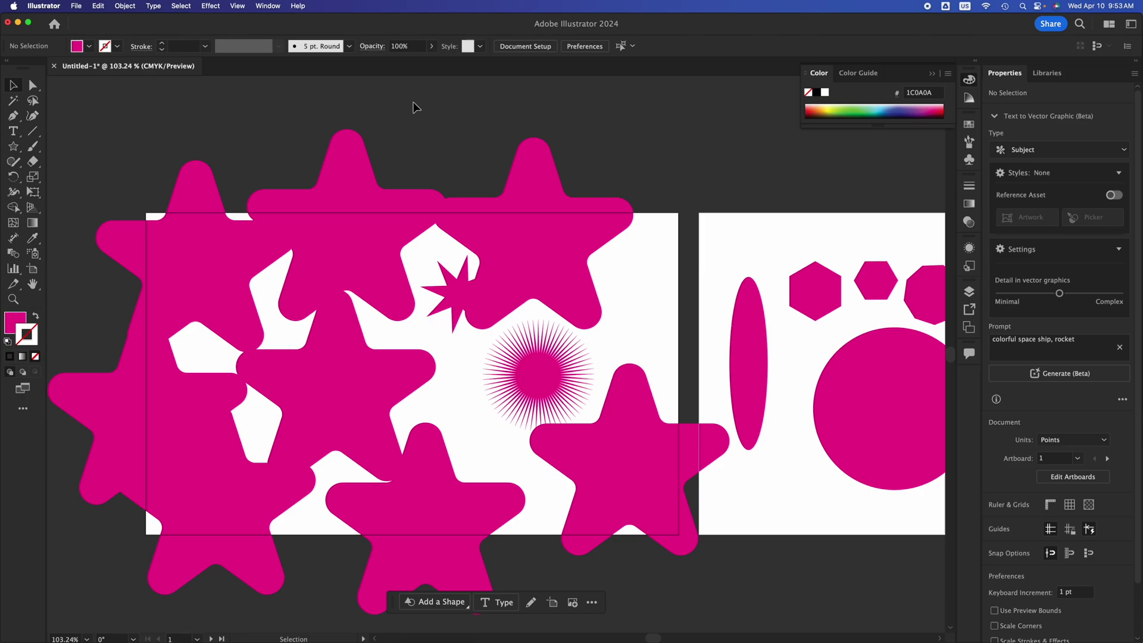